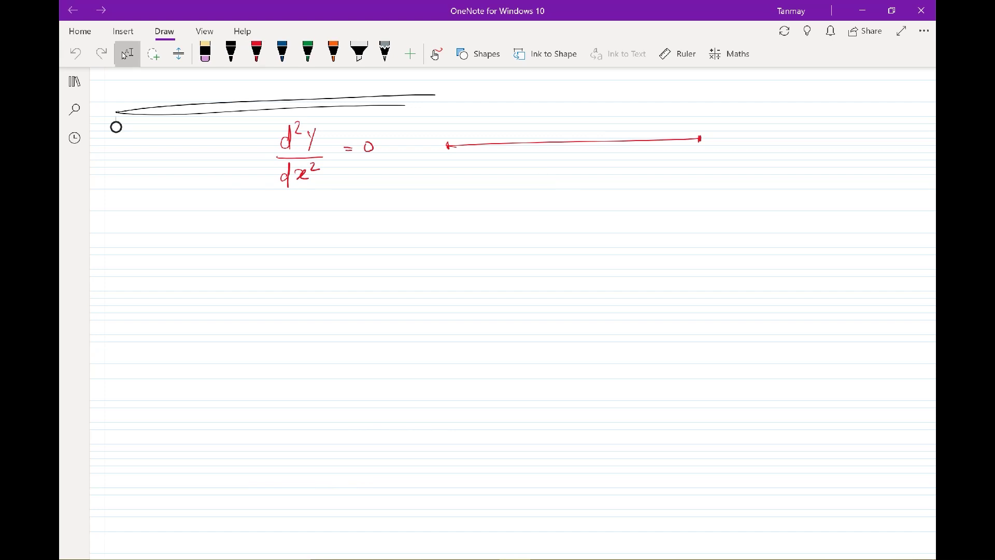
Step: Label the red line's left end L and right end R in red ink
click(256, 52)
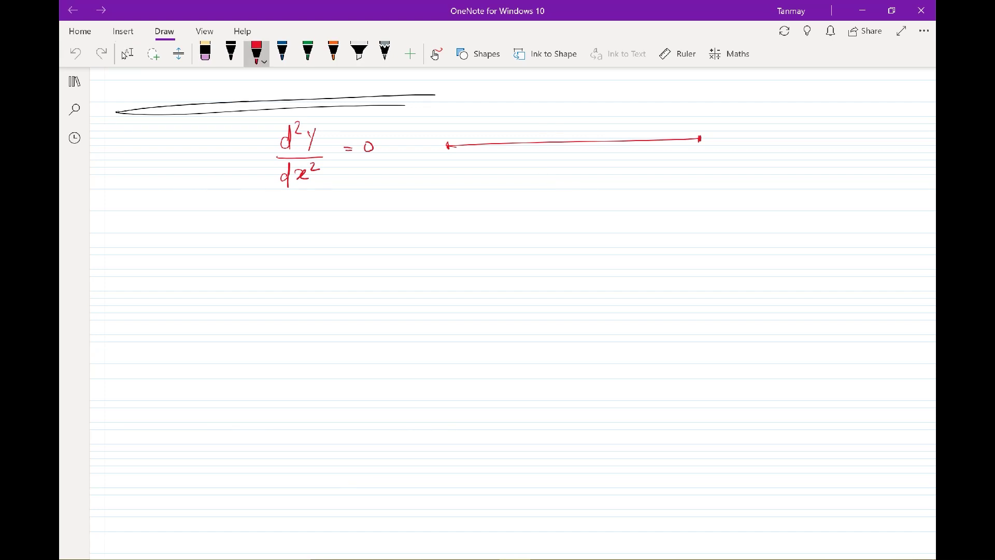
drag(448, 171, 452, 170)
drag(698, 150, 708, 162)
Step: Write x_L = 0 beneath the left end and an x below R
drag(431, 186, 438, 192)
mouse_move(443, 181)
mouse_down()
mouse_move(436, 193)
mouse_move(464, 190)
mouse_up()
click(449, 189)
drag(475, 184, 476, 184)
drag(687, 175, 728, 182)
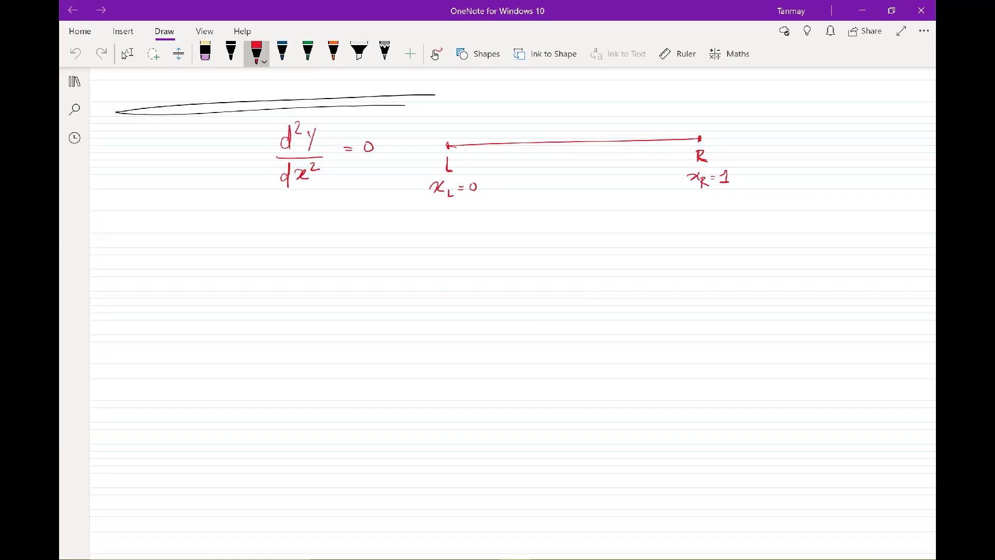
Step: Double-underline the equation in blue and draw a down-left arrow labelled 'Theoretical'
scroll(497, 311, down, 1)
click(125, 54)
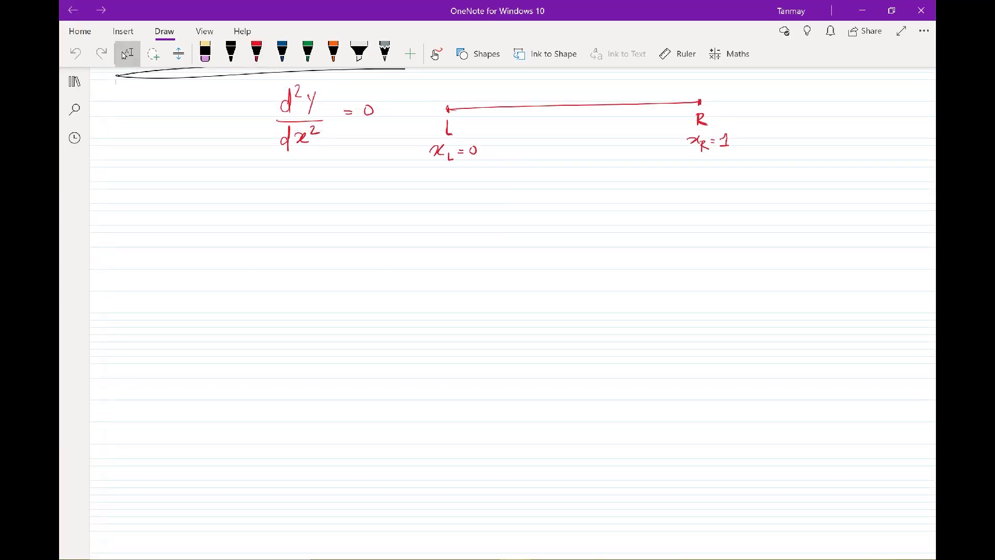
click(282, 52)
mouse_move(268, 161)
mouse_down()
mouse_move(392, 157)
mouse_move(387, 163)
mouse_up()
mouse_move(309, 164)
mouse_down()
mouse_move(283, 196)
mouse_move(312, 190)
mouse_up()
mouse_move(317, 180)
mouse_down()
mouse_move(323, 190)
mouse_move(343, 183)
mouse_up()
drag(344, 186, 380, 190)
drag(383, 175, 388, 188)
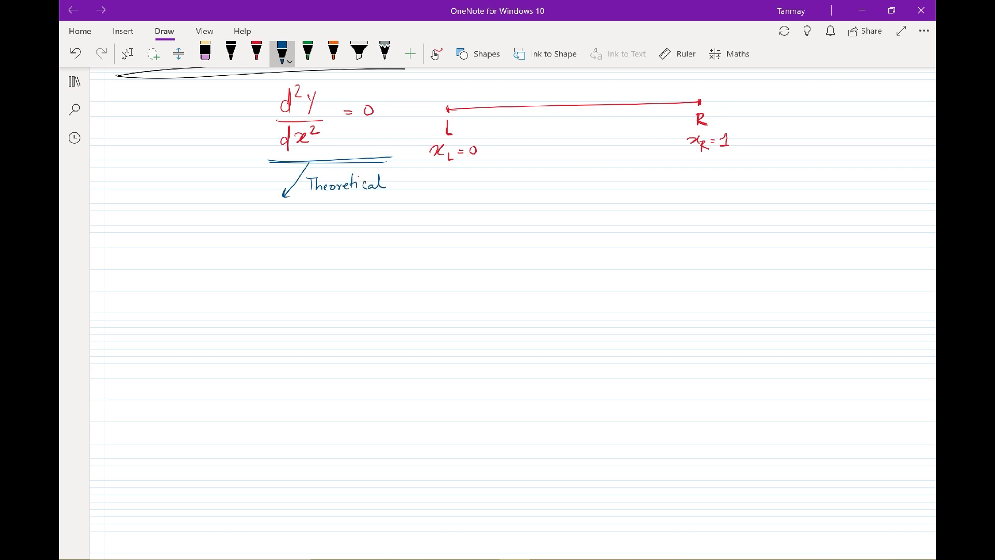
Step: Write dy/dx = k₁ and the underlined general solution y = k₁x + k₂
mouse_move(222, 211)
mouse_down()
mouse_move(247, 228)
mouse_move(229, 252)
mouse_move(242, 247)
mouse_up()
mouse_move(283, 211)
mouse_down()
mouse_move(284, 230)
mouse_move(294, 230)
mouse_up()
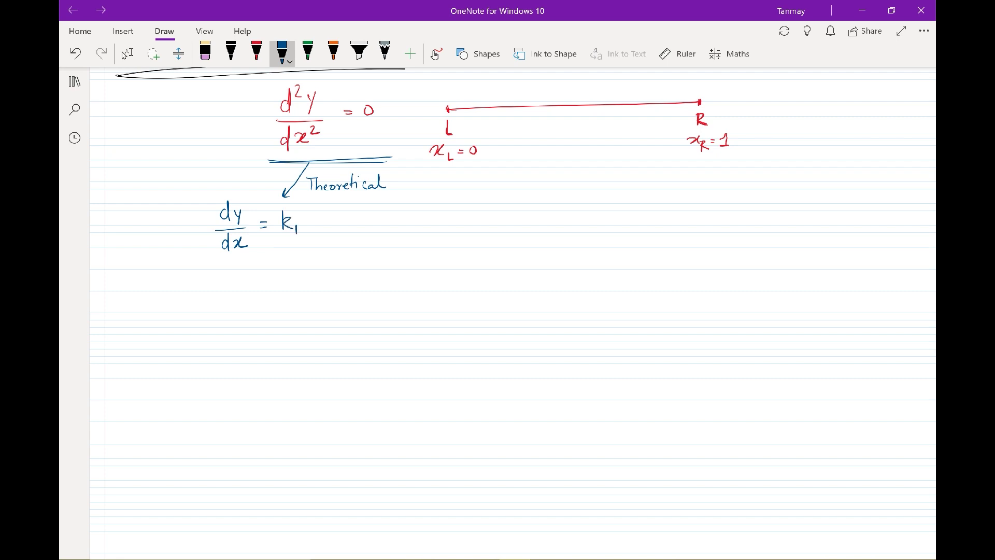
mouse_move(203, 266)
mouse_down()
mouse_move(223, 273)
mouse_move(255, 280)
mouse_up()
drag(259, 276, 276, 279)
drag(279, 274, 289, 273)
drag(284, 274, 297, 279)
mouse_move(303, 267)
mouse_down()
mouse_move(305, 280)
mouse_move(319, 279)
mouse_up()
drag(204, 291, 335, 294)
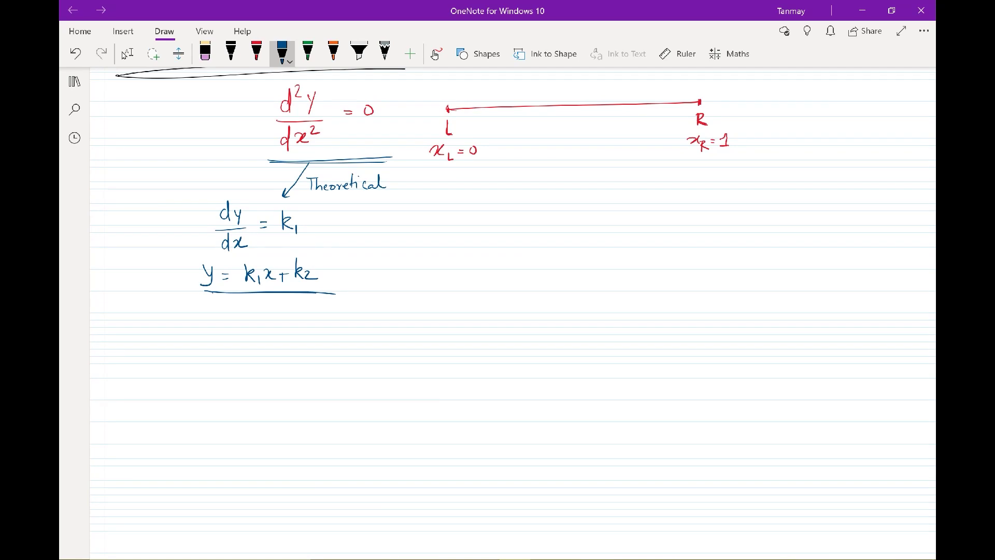
Step: Write d²y/dx² in green ink
click(308, 52)
mouse_move(469, 205)
mouse_down()
mouse_move(470, 216)
mouse_move(477, 201)
mouse_move(501, 221)
mouse_up()
drag(465, 228, 474, 240)
mouse_move(474, 224)
mouse_down()
mouse_move(475, 244)
mouse_move(488, 244)
mouse_up()
mouse_move(488, 230)
mouse_down()
mouse_move(478, 245)
mouse_move(620, 215)
mouse_up()
Step: Label the arrow 'central diff. Schema', undoing a stray X
drag(531, 206, 531, 213)
drag(532, 210, 598, 211)
drag(603, 204, 615, 213)
drag(604, 206, 617, 204)
mouse_move(548, 223)
mouse_down()
mouse_move(543, 233)
mouse_move(571, 233)
mouse_up()
drag(572, 228, 590, 233)
drag(591, 229, 630, 232)
drag(665, 190, 687, 218)
drag(680, 191, 663, 210)
key(ctrl+z)
key(ctrl+z)
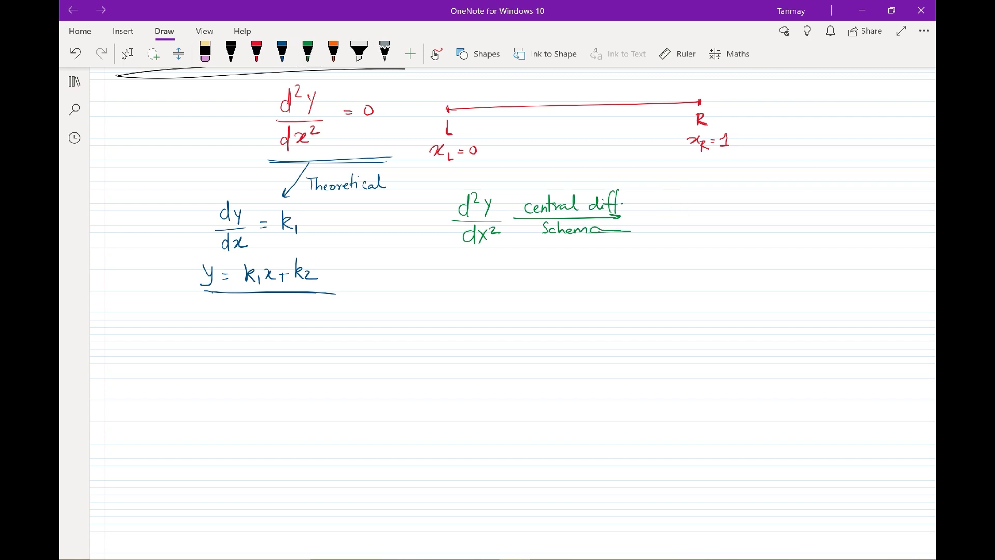
Step: Write (yᵢ₊₁ − 2yᵢ + yᵢ₋₁)/h² = 0, undoing one miswritten stroke
drag(647, 192, 652, 205)
drag(659, 192, 650, 214)
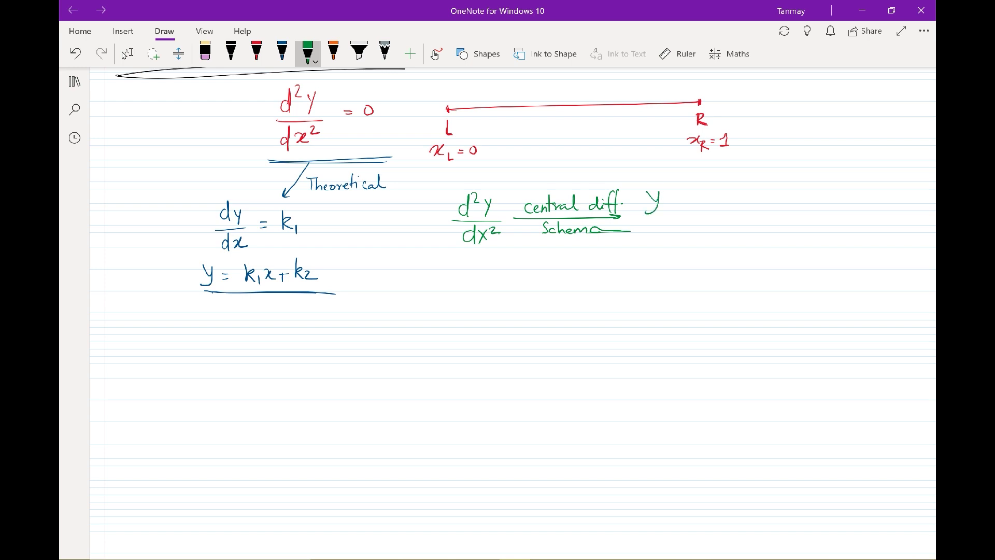
drag(698, 207, 722, 207)
key(ctrl+z)
key(ctrl+z)
drag(689, 206, 700, 203)
mouse_move(704, 196)
mouse_down()
mouse_move(708, 207)
mouse_move(719, 203)
mouse_up()
drag(718, 193, 721, 217)
mouse_move(730, 207)
mouse_down()
mouse_move(769, 195)
mouse_move(801, 212)
mouse_up()
drag(807, 207, 808, 218)
drag(663, 227, 810, 226)
mouse_move(721, 233)
mouse_down()
mouse_move(733, 256)
mouse_move(748, 248)
mouse_up()
drag(847, 216, 845, 216)
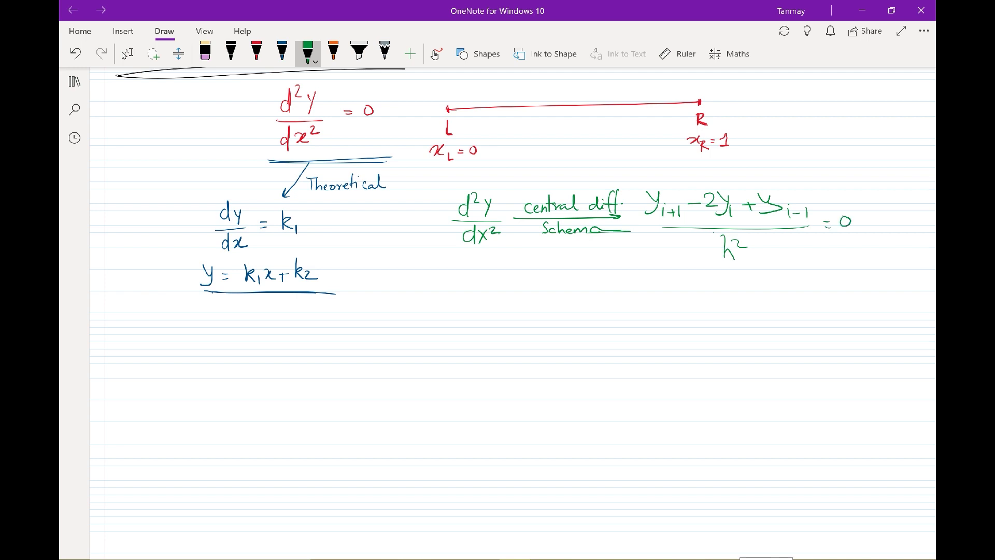
click(127, 54)
scroll(125, 56, right, 2)
scroll(124, 56, down, 1)
scroll(466, 207, right, 6)
scroll(466, 207, down, 1)
click(308, 52)
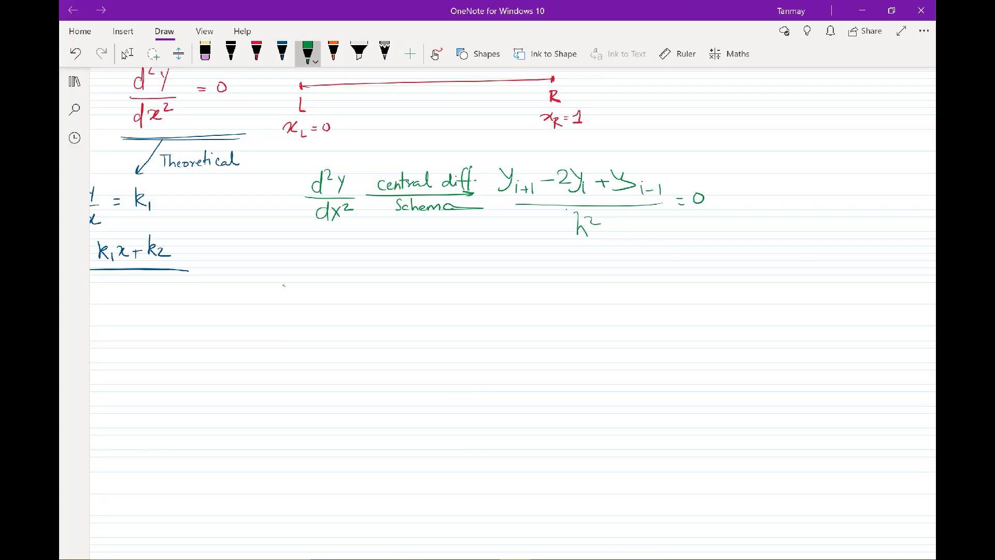
Step: Draw a green ticked grid line, label its ends L and R, and number nodes 1 to 5
mouse_move(283, 284)
mouse_down()
mouse_move(502, 273)
mouse_move(499, 285)
mouse_up()
mouse_move(283, 276)
mouse_down()
mouse_move(283, 289)
mouse_move(387, 287)
mouse_up()
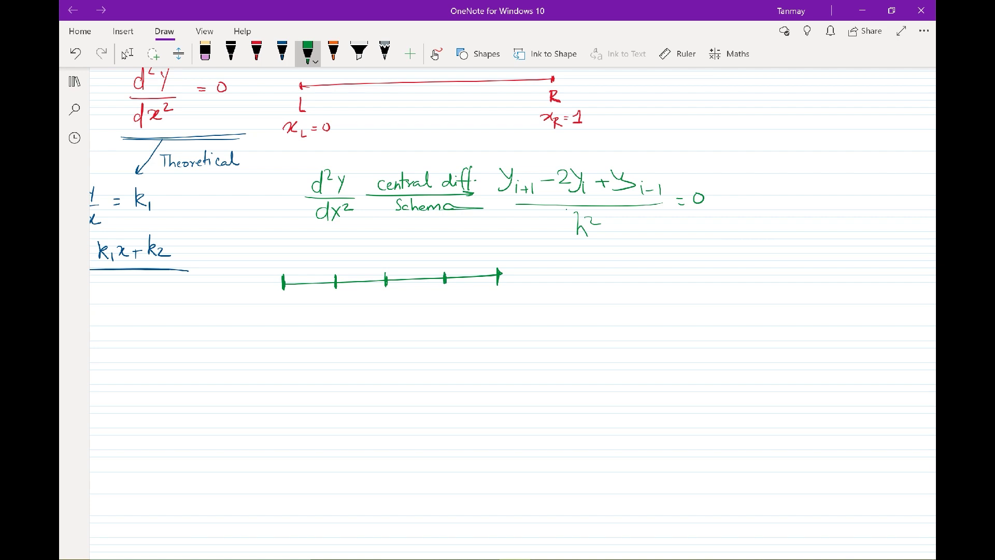
drag(278, 303, 291, 311)
drag(498, 289, 511, 303)
mouse_move(280, 323)
mouse_down()
mouse_move(283, 338)
mouse_move(339, 325)
mouse_move(381, 333)
mouse_up()
mouse_move(444, 315)
mouse_down()
mouse_move(451, 331)
mouse_move(495, 328)
mouse_up()
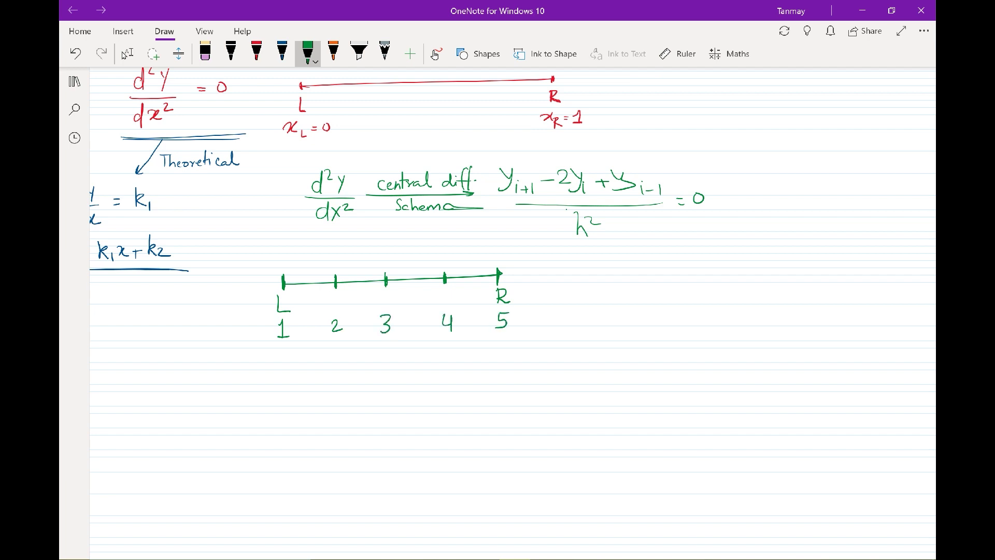